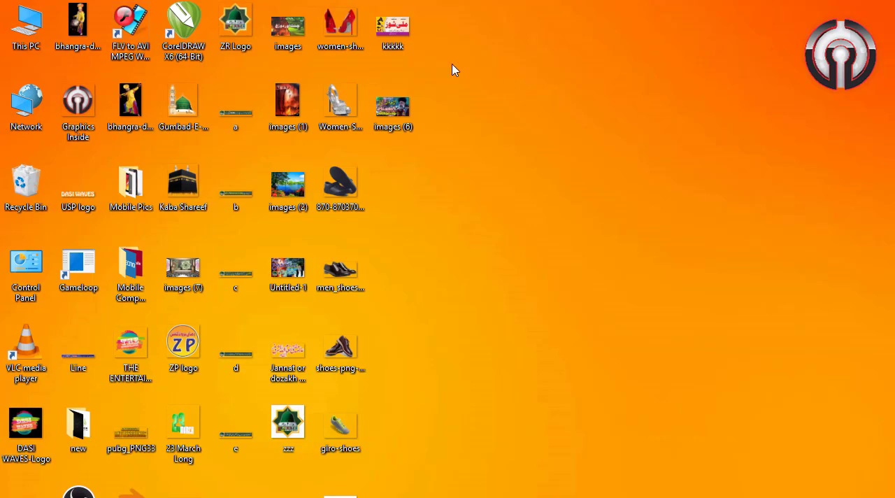
Step: Open the kkkkk card image on the desktop to view the finished shoe-shop design
double_click(403, 28)
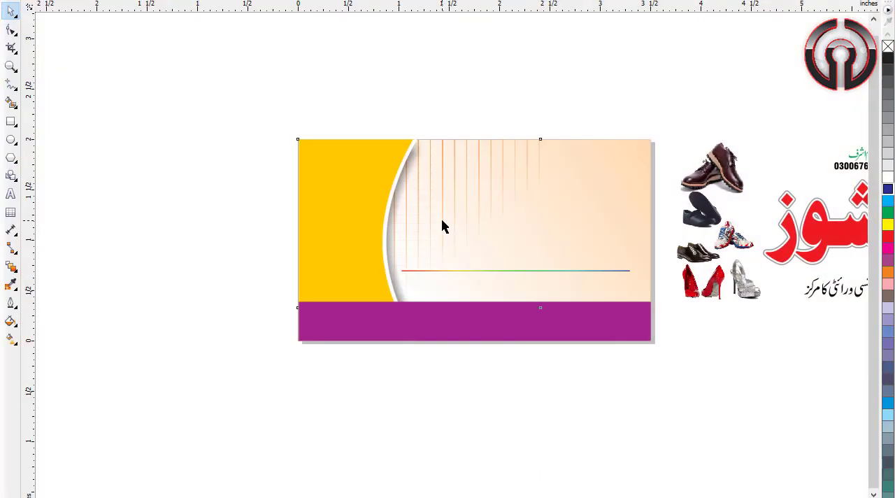
Step: Pull the purple bar, yellow panel, white curved panel and its grey shadow off the card to separate the layers
click(441, 225)
click(372, 180)
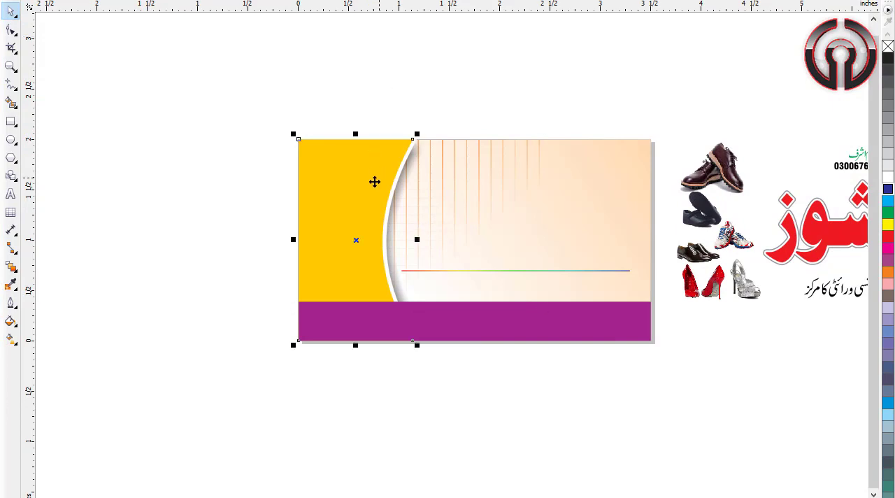
click(437, 318)
drag(520, 316, 529, 407)
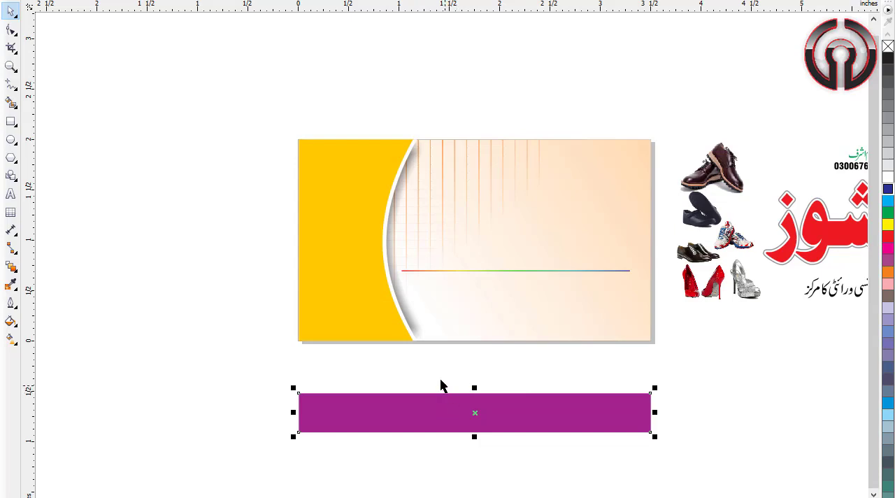
click(338, 222)
drag(360, 289, 205, 290)
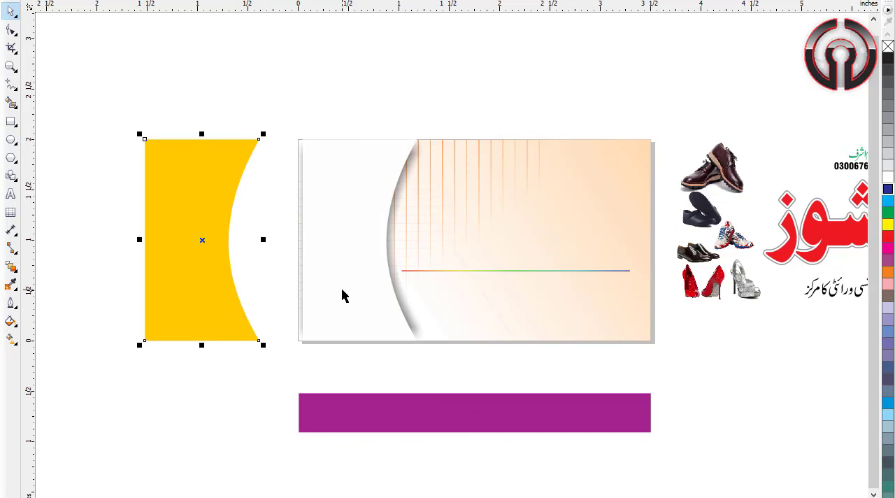
drag(344, 294, 267, 292)
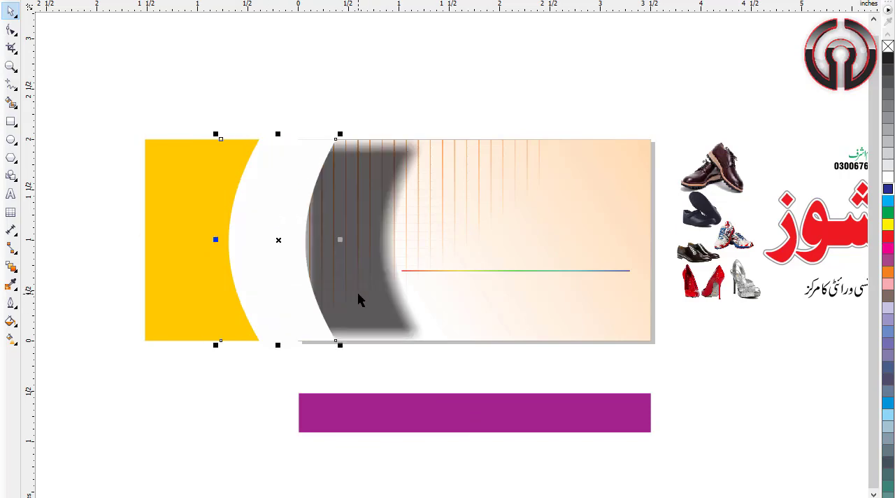
drag(358, 293, 381, 277)
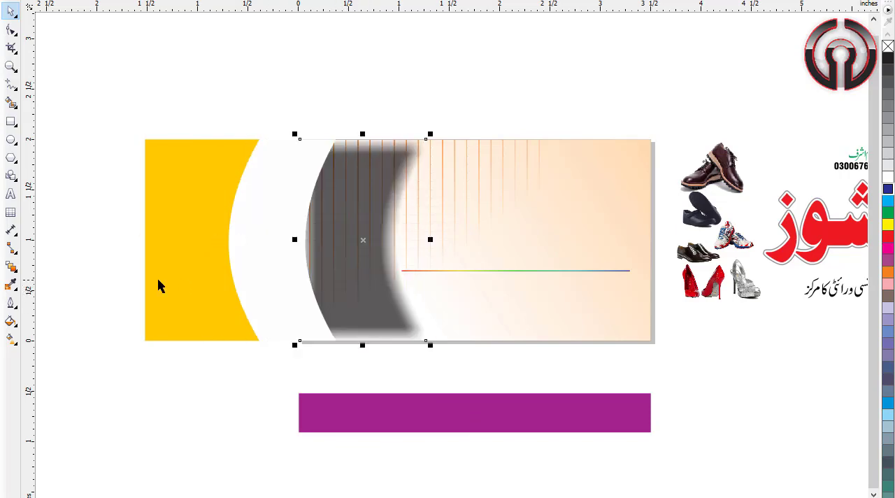
drag(263, 272, 313, 317)
drag(175, 305, 201, 367)
drag(385, 286, 435, 404)
drag(434, 326, 86, 316)
Step: Move the orange grid pattern off the card, well clear of the gradient background
click(443, 193)
drag(443, 193, 270, 107)
scroll(172, 83, up, 3)
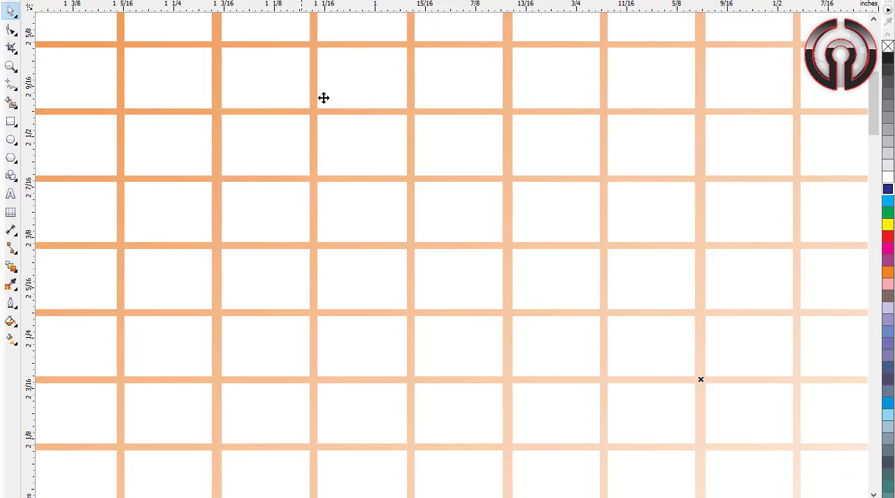
scroll(415, 114, down, 3)
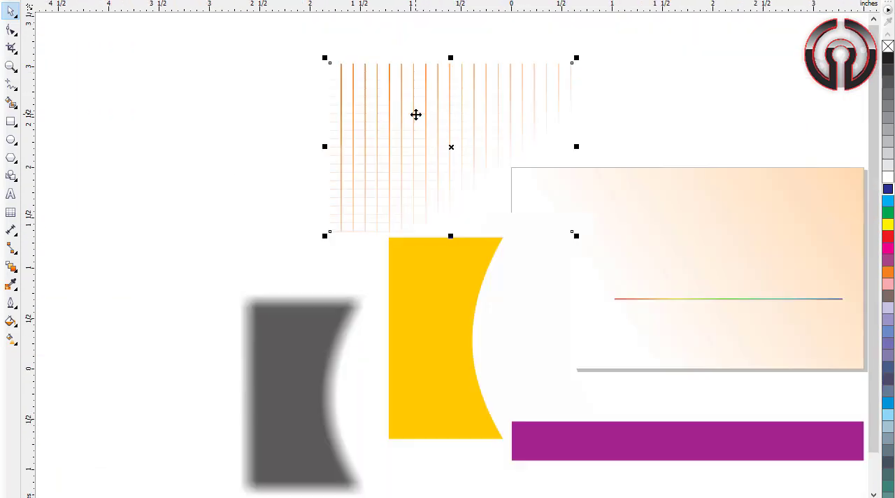
drag(534, 178, 233, 177)
click(547, 261)
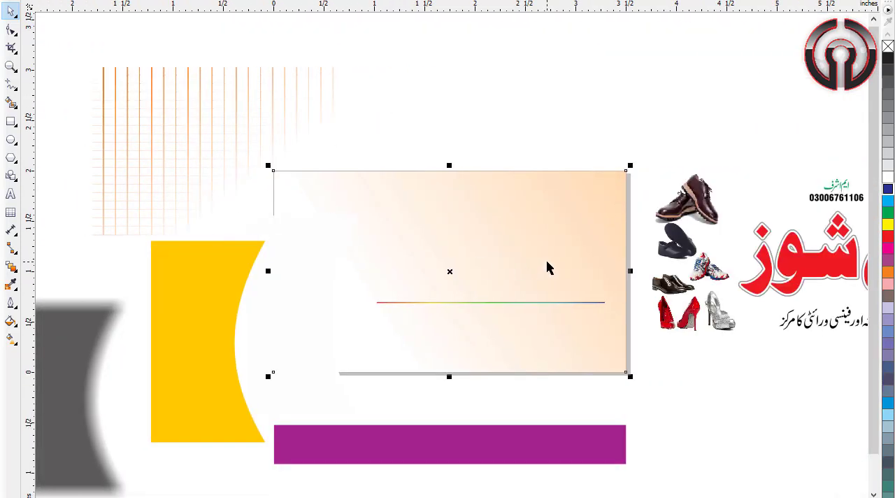
Step: Inspect the card's peach gradient background and the thin rainbow line as separate objects
key(Escape)
click(567, 197)
key(Escape)
click(557, 303)
scroll(557, 303, up, 3)
scroll(558, 303, down, 1)
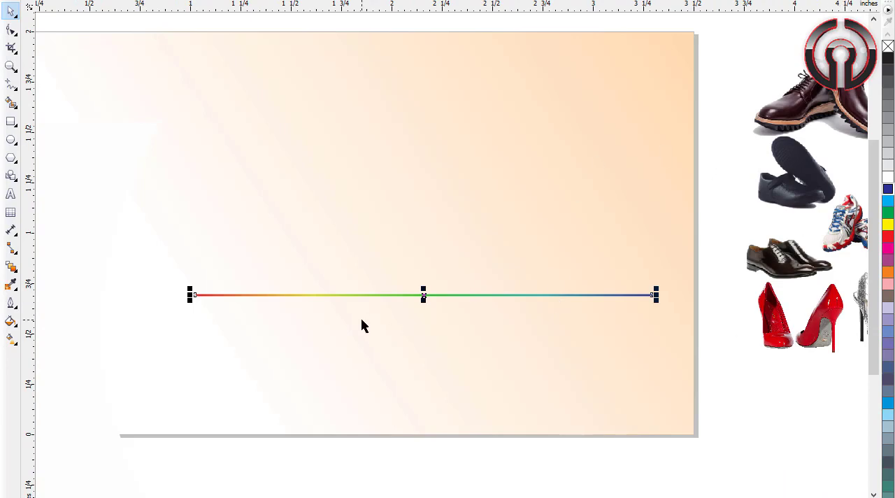
scroll(524, 303, down, 2)
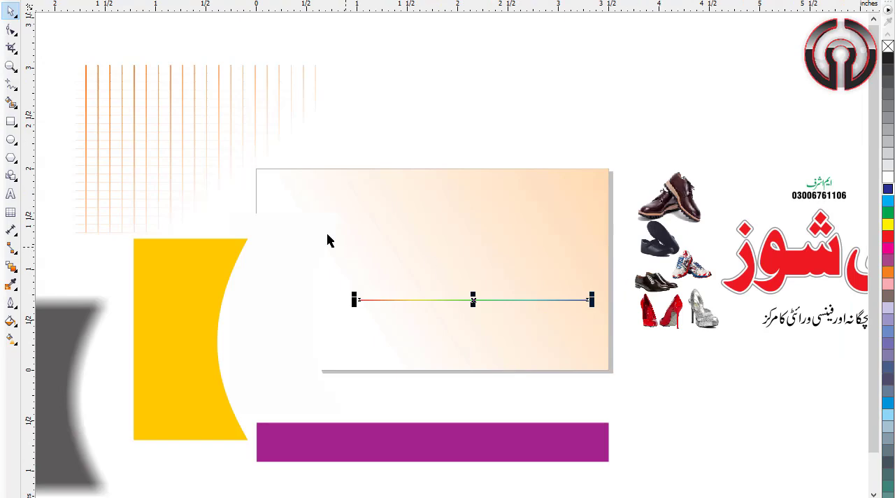
Step: Undo all the moves of the background pieces to restore the card's original layout
key(ctrl+z)
key(ctrl+z)
key(ctrl+z)
key(ctrl+z)
key(ctrl+z)
key(ctrl+z)
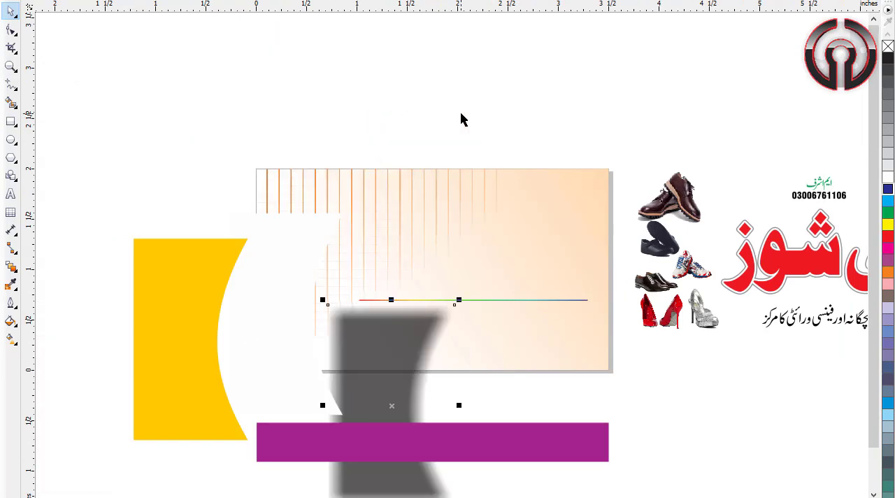
key(ctrl+z)
key(ctrl+z)
click(467, 122)
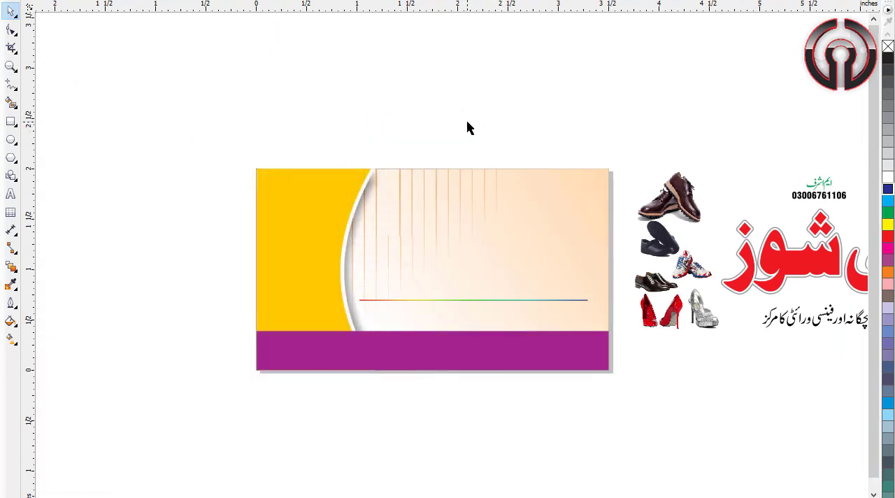
Step: Move the red ملی شوز heading onto the card, just above the rainbow line
key(F4)
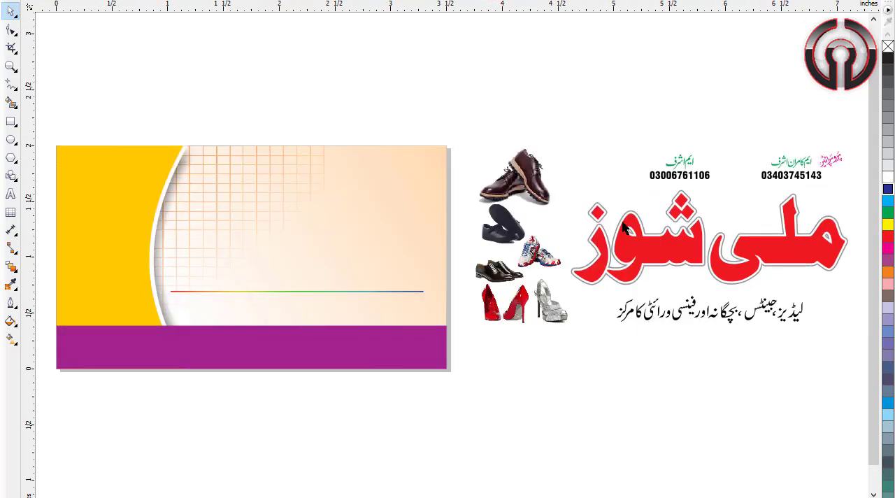
drag(861, 180, 552, 302)
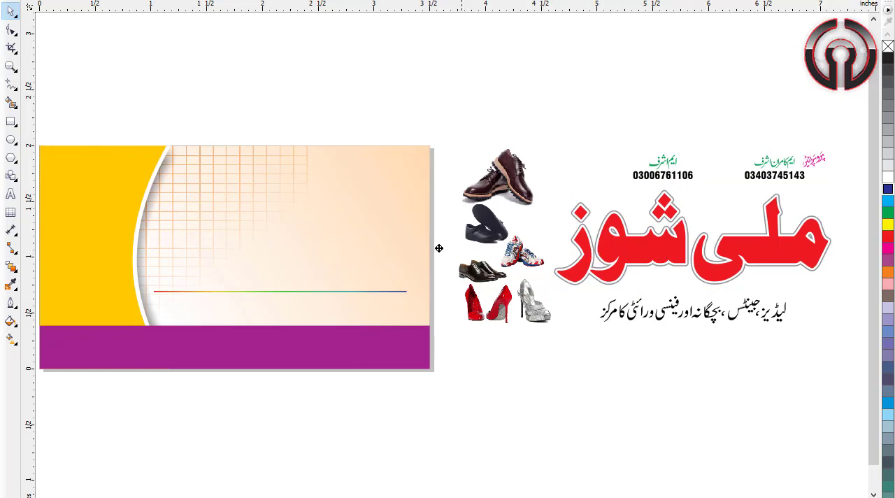
mouse_move(352, 242)
mouse_down()
mouse_move(320, 242)
mouse_move(346, 227)
mouse_up()
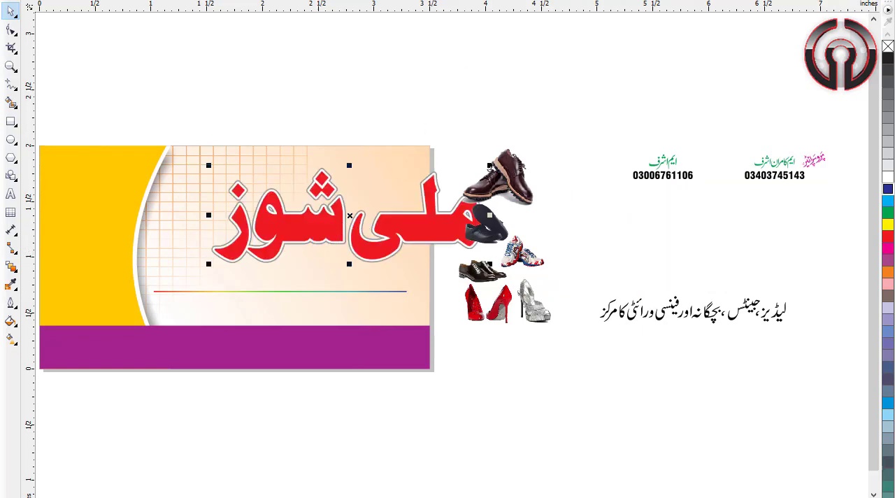
drag(418, 241, 372, 230)
click(453, 95)
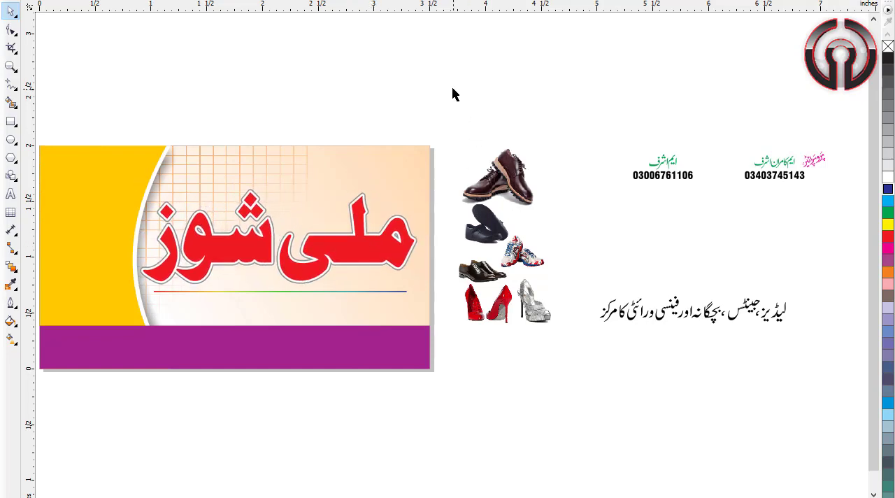
Step: Place the black Urdu tagline beneath the rainbow line and centre it on the line
scroll(452, 94, left, 1)
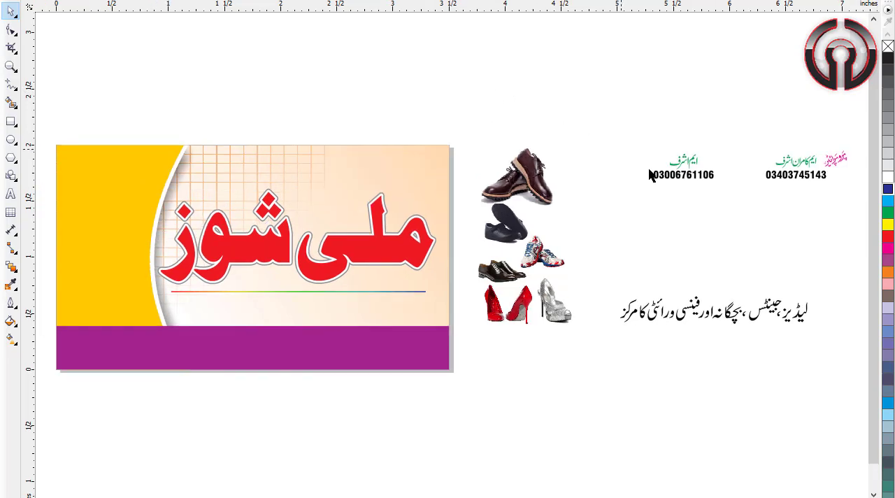
click(776, 305)
drag(776, 306, 363, 305)
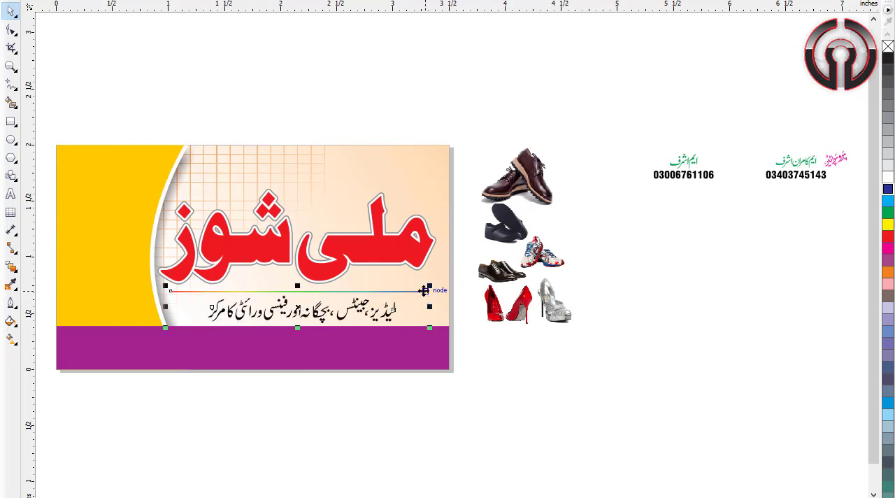
click(559, 413)
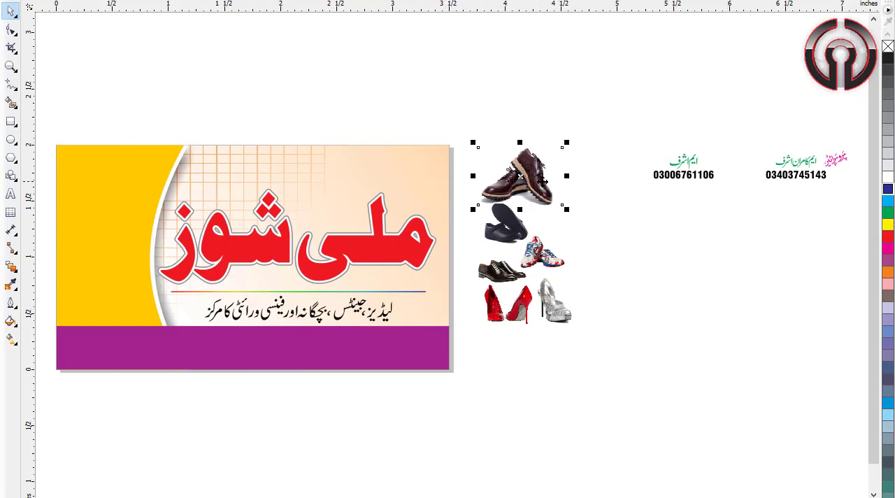
Step: Move the brown shoes, the black strap shoes and the sneakers onto the yellow panel, arranged from top to bottom
drag(496, 186, 130, 183)
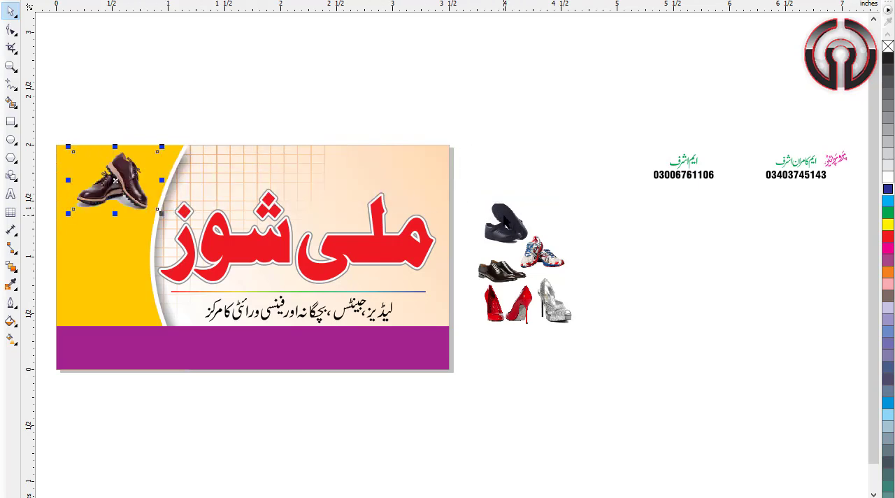
drag(508, 225, 93, 225)
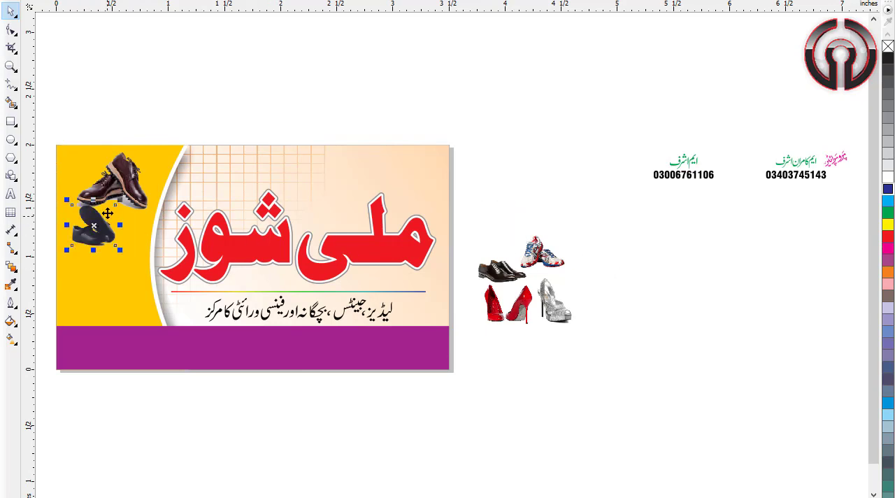
drag(542, 260, 130, 269)
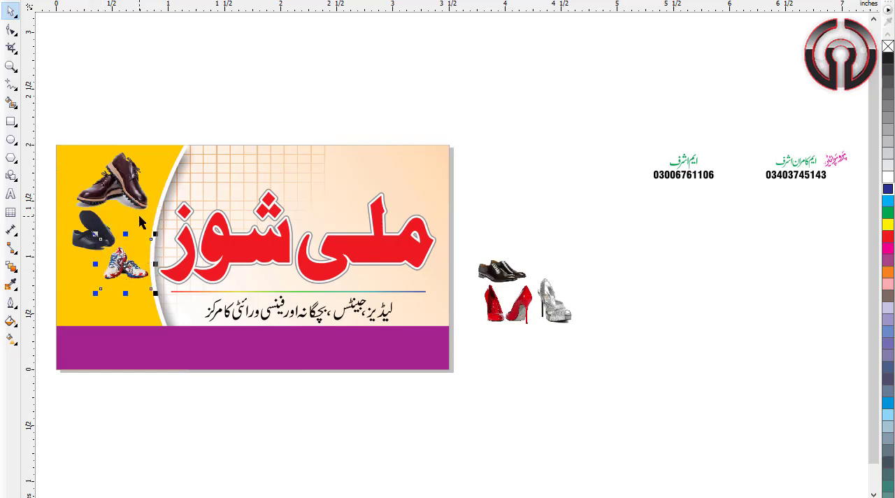
Step: Raise the sneakers on the yellow panel so they sit level beside the black strap shoes
click(80, 237)
scroll(81, 238, up, 4)
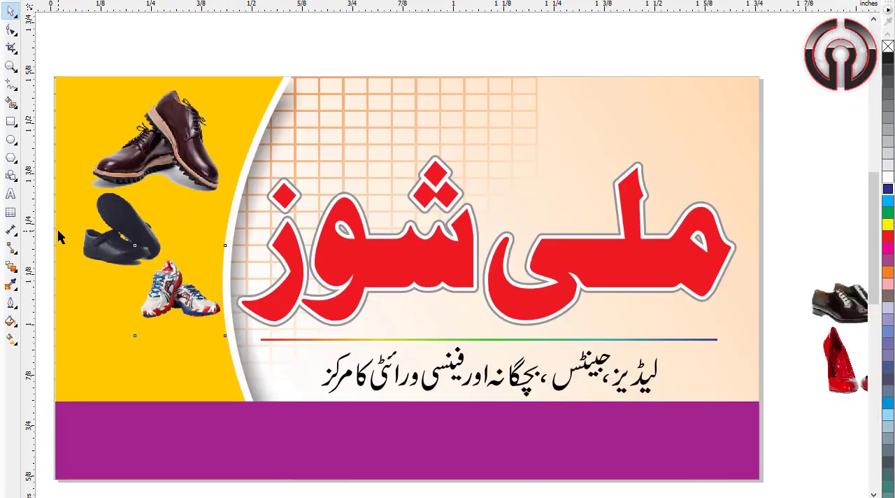
drag(212, 244, 181, 244)
click(314, 372)
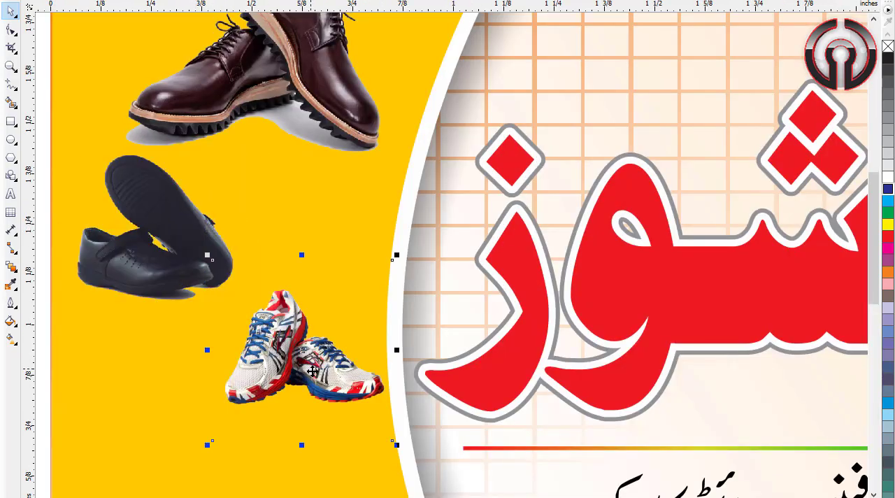
drag(314, 372, 312, 301)
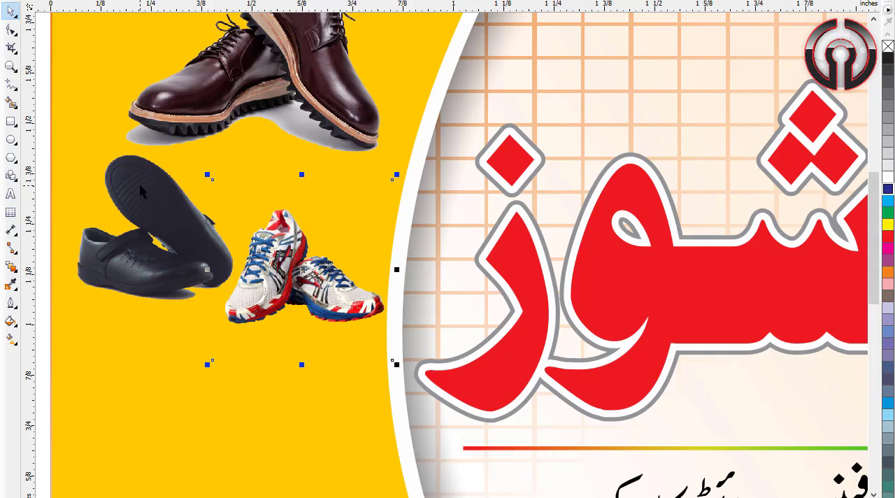
Step: Move the black dress shoes, red heels and silver sandals together onto the lower yellow panel and fine-tune their position
scroll(140, 191, down, 4)
drag(624, 188, 484, 351)
drag(533, 258, 125, 257)
scroll(124, 257, up, 2)
scroll(126, 257, up, 2)
drag(247, 286, 293, 271)
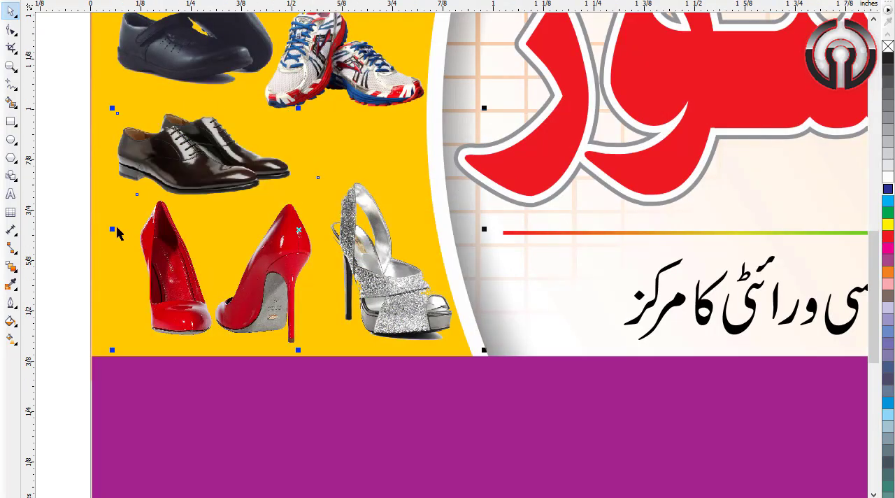
click(78, 223)
key(F4)
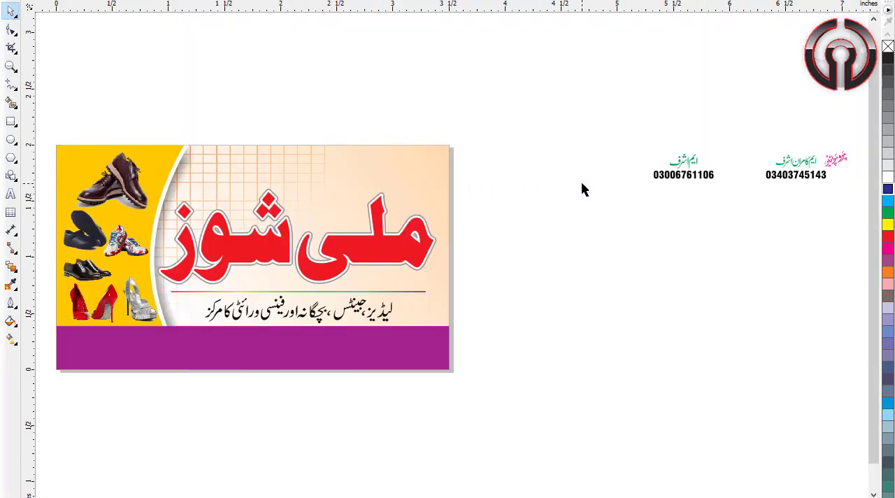
Step: Move the proprietor names and phone numbers together onto the card, above the red heading
drag(588, 107, 799, 234)
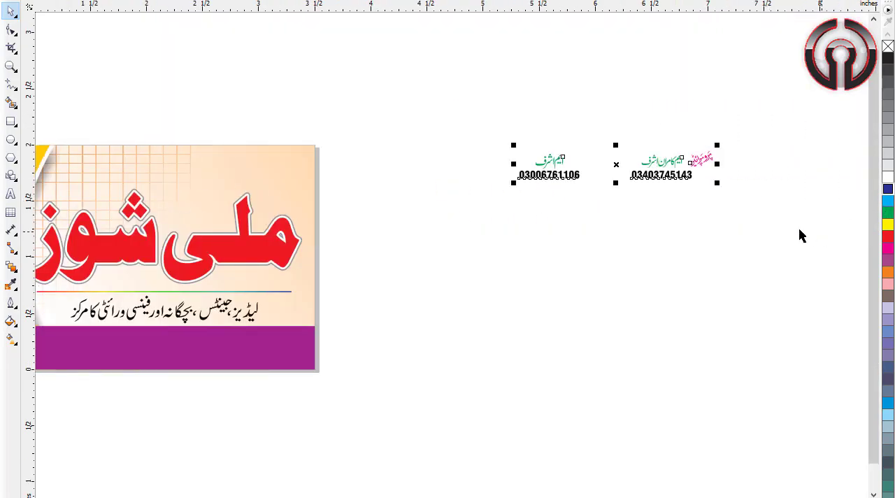
scroll(584, 215, left, 3)
drag(798, 195, 351, 185)
click(596, 205)
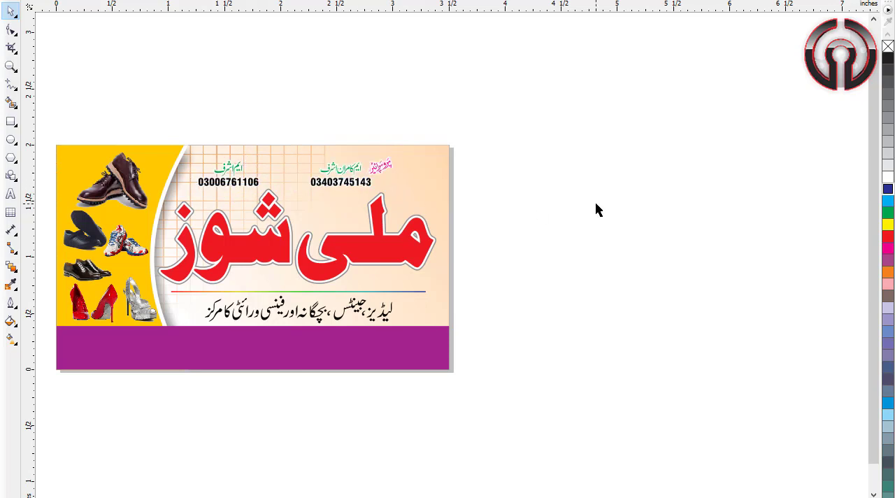
key(F4)
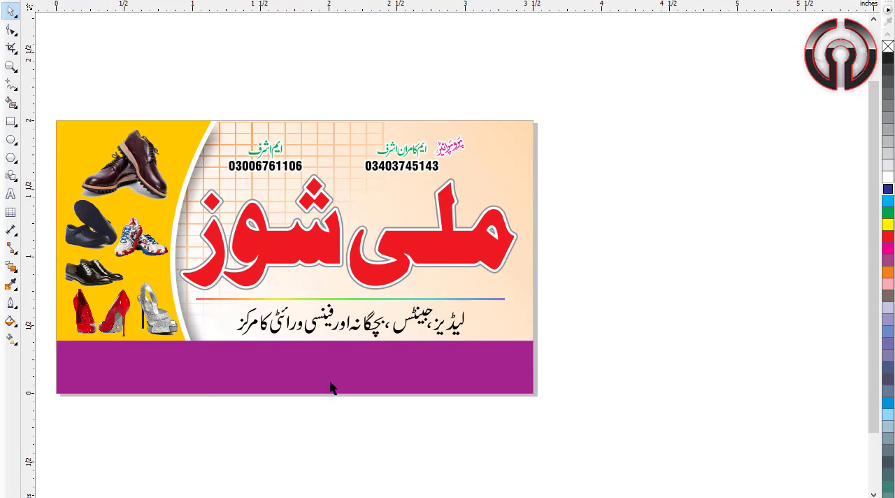
Step: Move the white address text from outside the card onto the purple bar and centre it horizontally
click(863, 497)
click(705, 373)
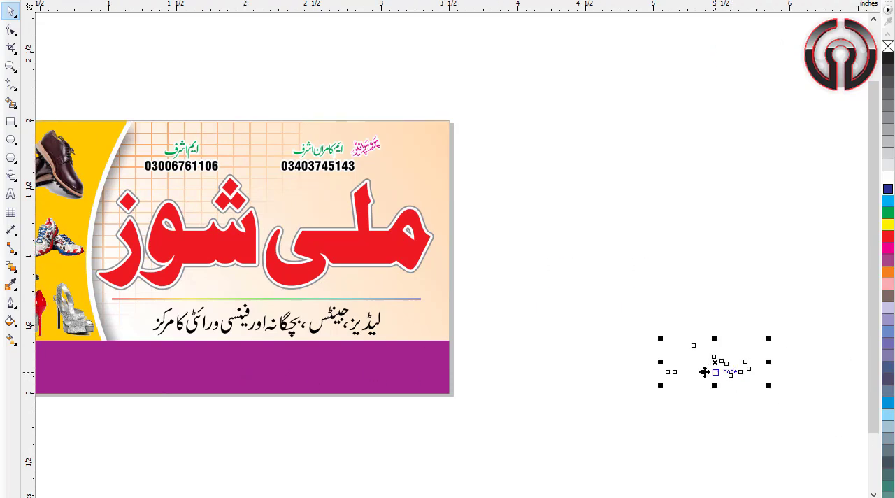
drag(705, 372, 200, 361)
click(326, 353)
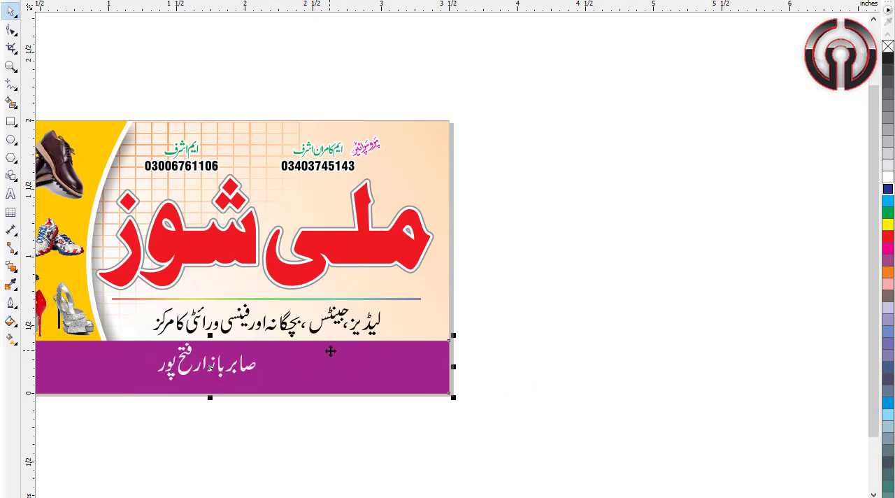
click(240, 372)
click(703, 303)
key(F4)
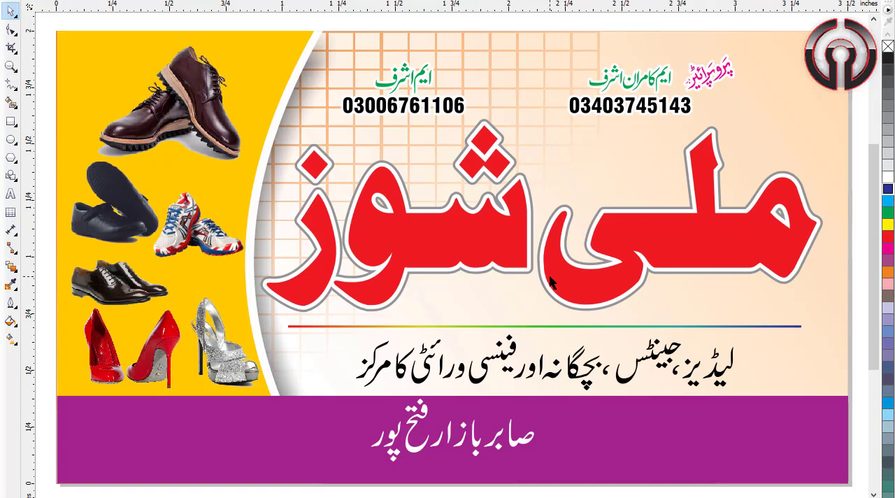
scroll(548, 282, down, 4)
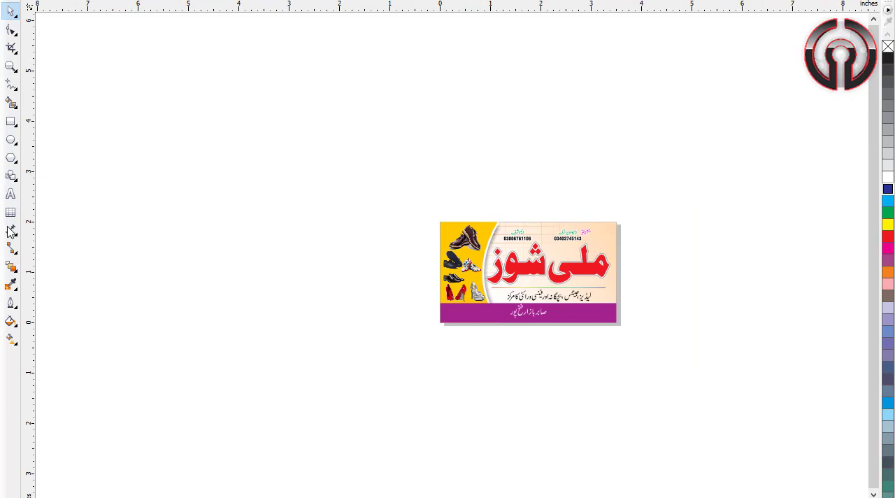
Step: Add a text line above the card reading "Password:" followed by the file password
click(11, 194)
click(455, 198)
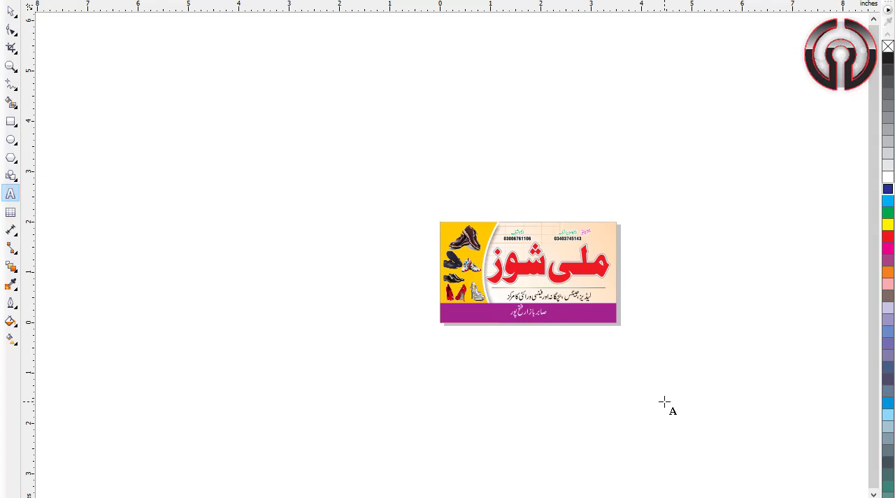
key(BackSpace)
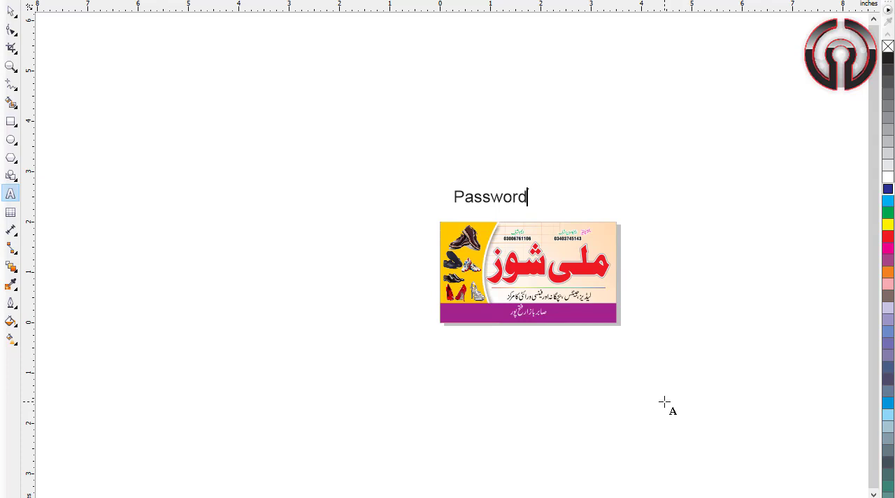
key(ctrl+space)
key(F4)
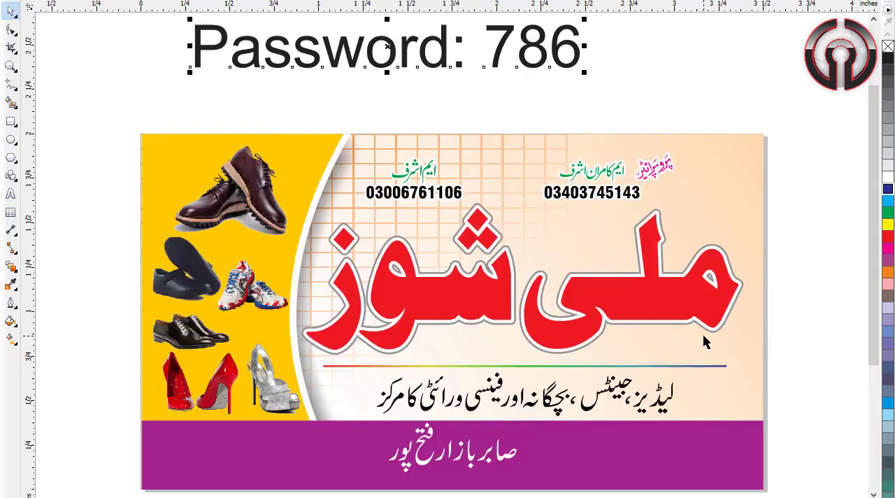
Step: Move the password text down and across so it sits just above the card's top edge
drag(529, 51, 572, 105)
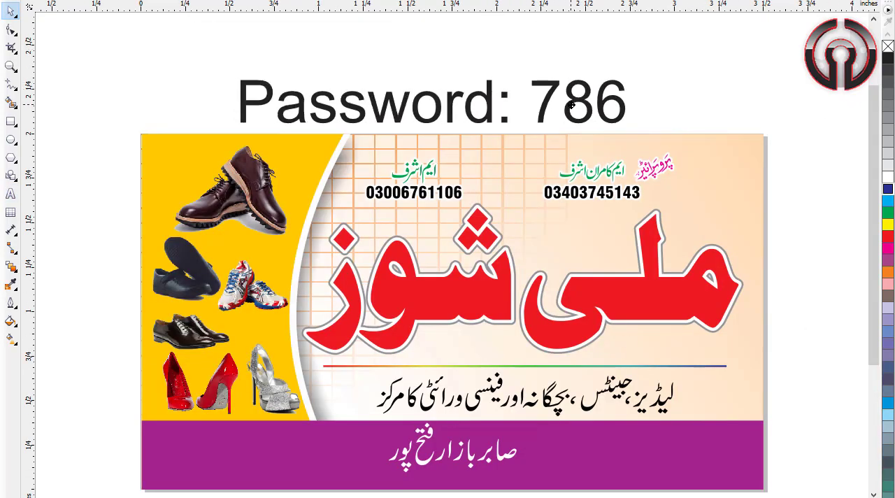
click(543, 53)
scroll(542, 52, up, 1)
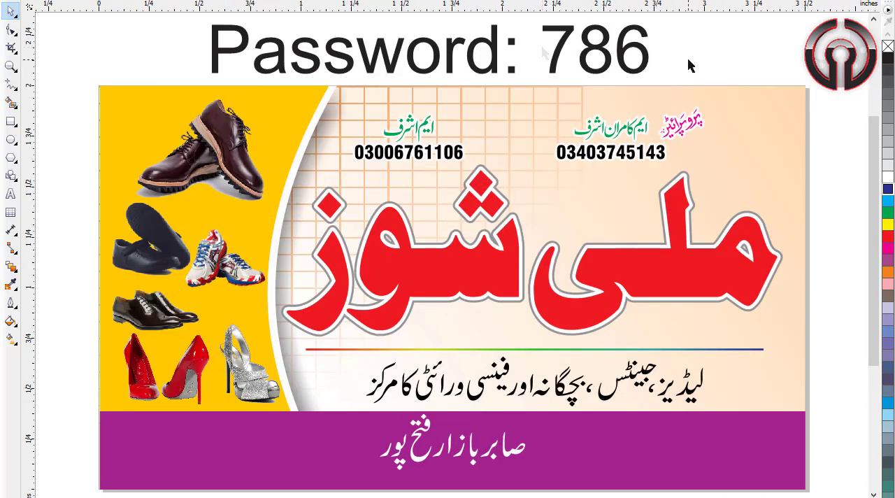